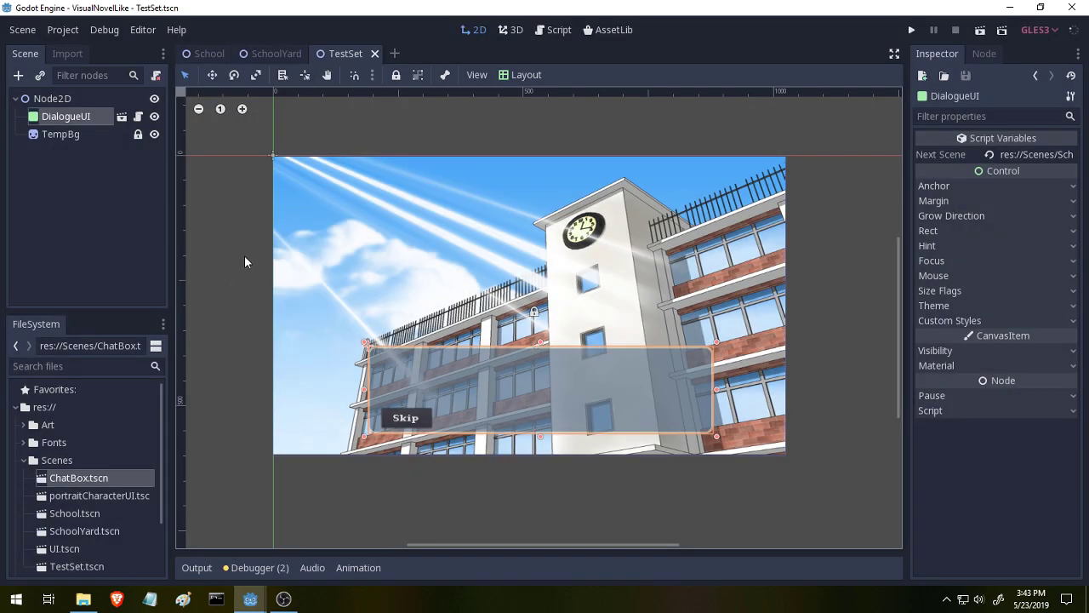
# - Instance ChatBox.tscn as a child of TestSet's root Node2D
pyautogui.click(46, 98)
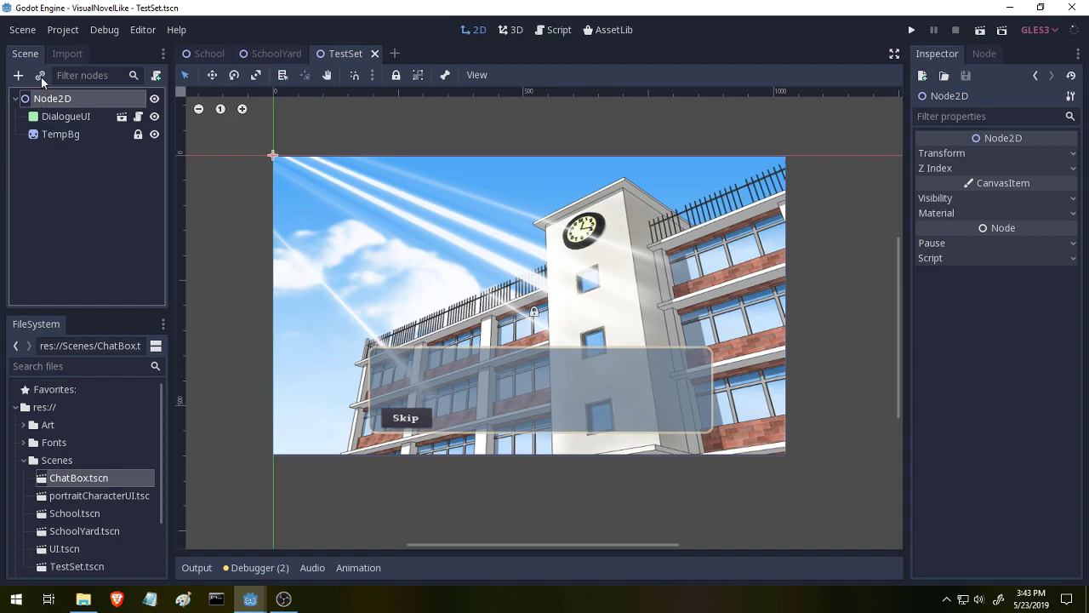
pyautogui.click(40, 76)
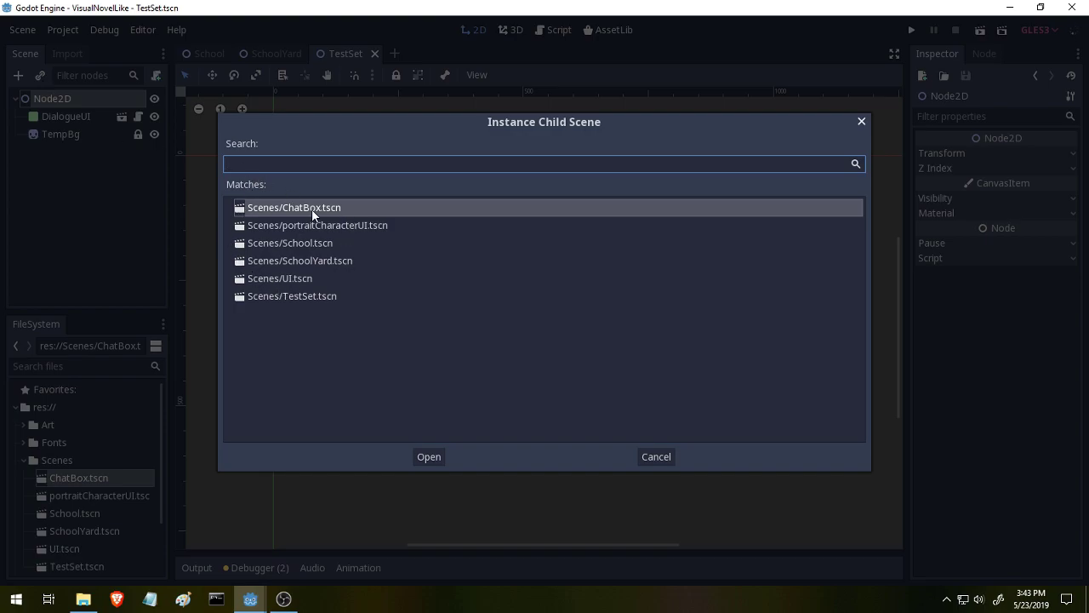
pyautogui.click(427, 456)
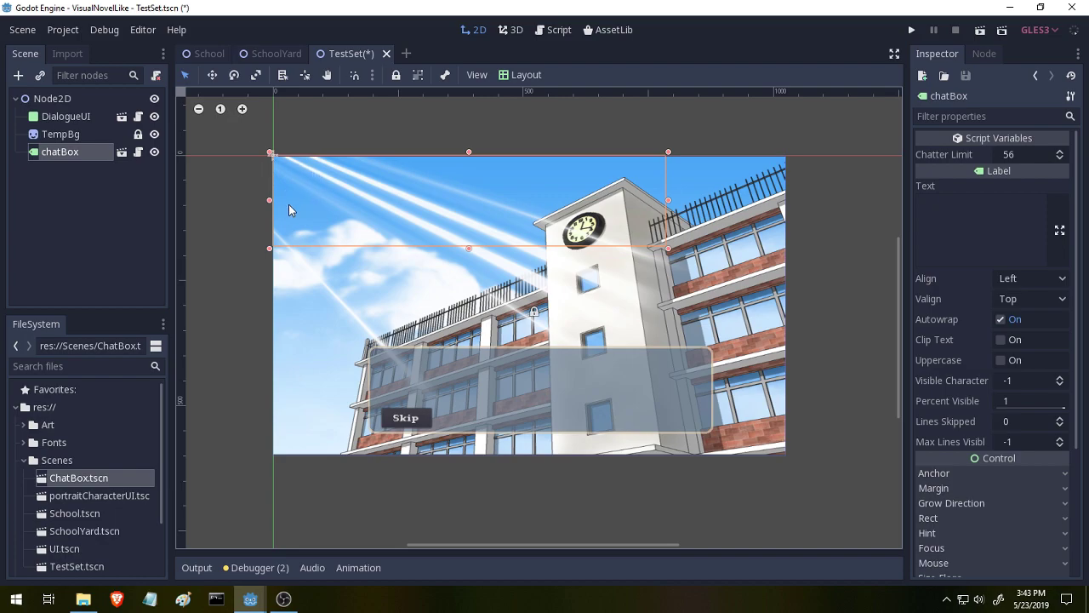
# - Resize the chatBox to fit the upper part of the dialogue panel, above the Skip button
pyautogui.moveTo(271, 153); pyautogui.dragTo(455, 389)
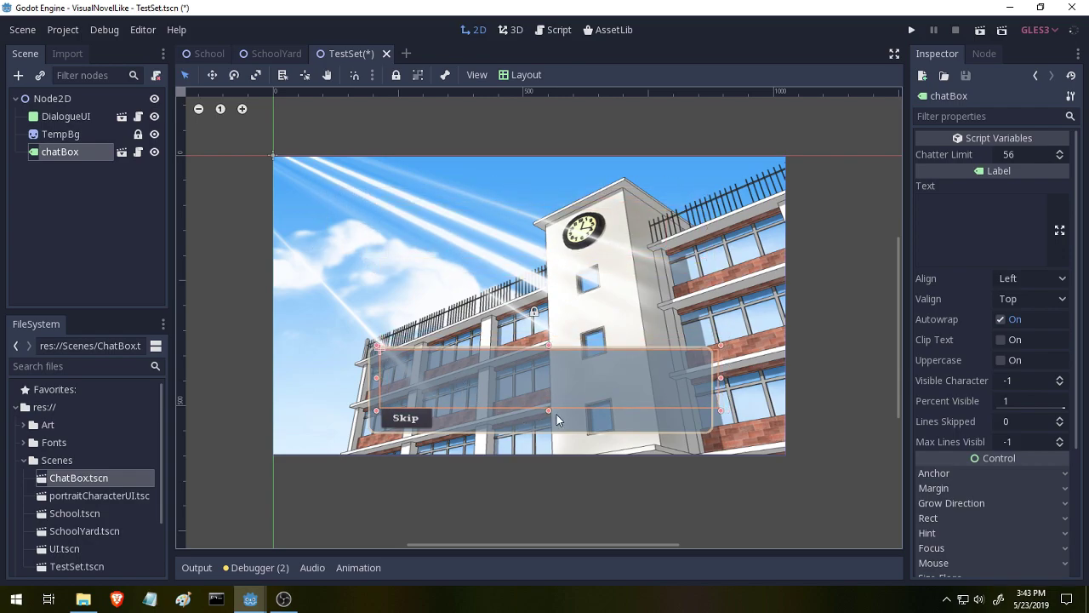
pyautogui.moveTo(549, 411); pyautogui.dragTo(549, 390)
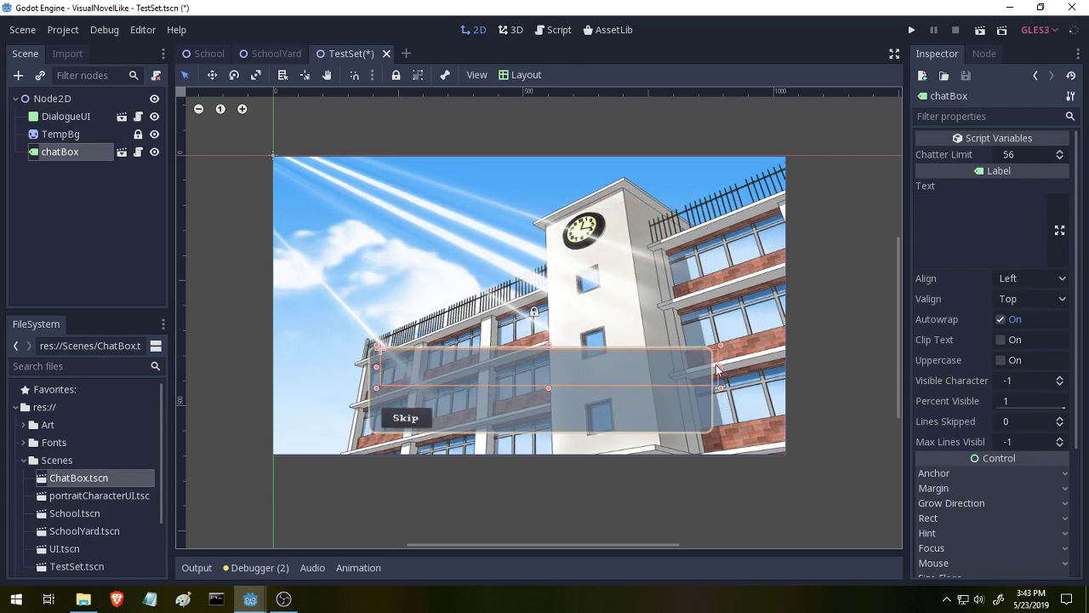
pyautogui.moveTo(715, 366); pyautogui.dragTo(709, 376)
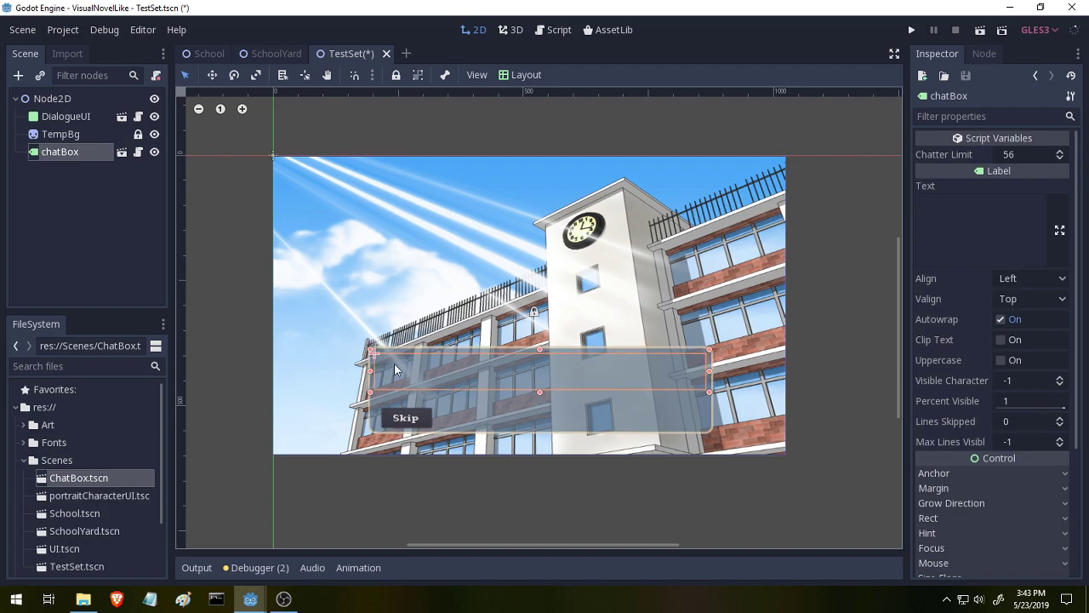
pyautogui.scroll(1, 527, 379)
pyautogui.scroll(1, 526, 379)
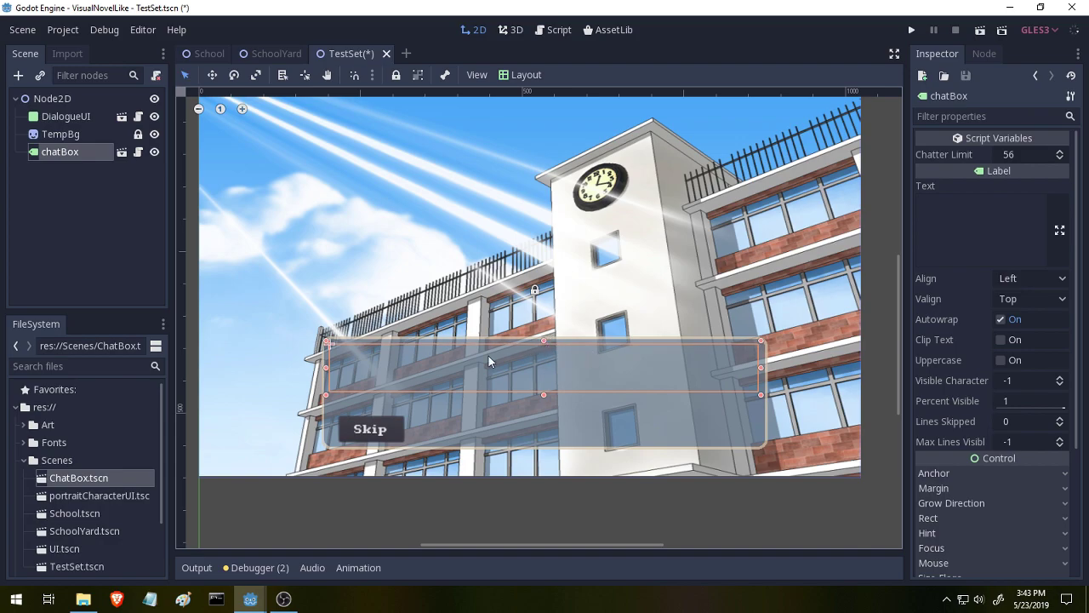
# - Set the chat box label text to 'WOOO IM an Instance!!!! :)'
pyautogui.click(961, 213)
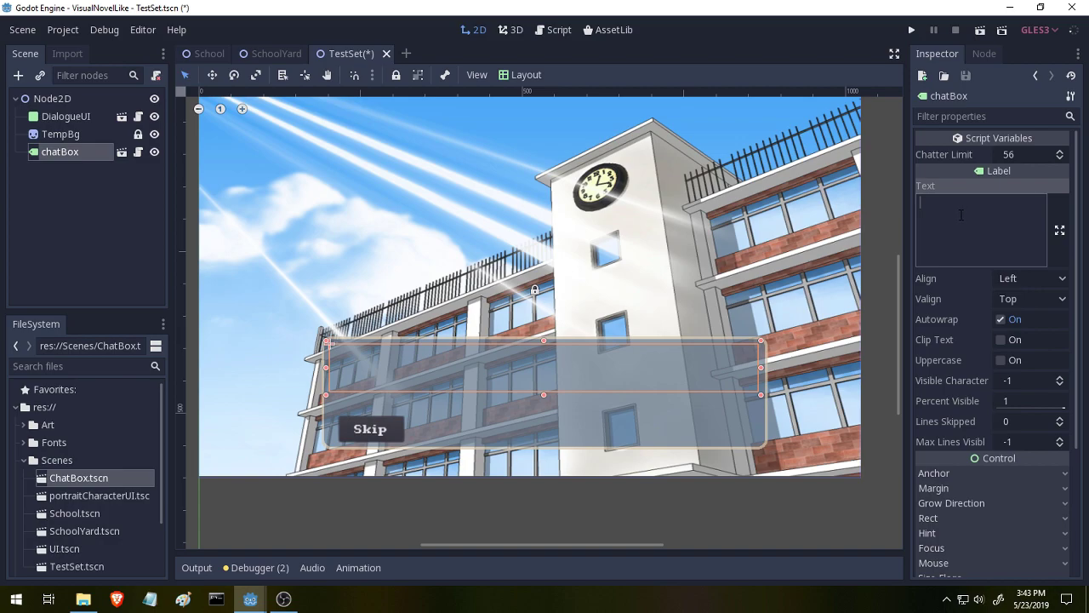
pyautogui.write('WOOO IM an ')
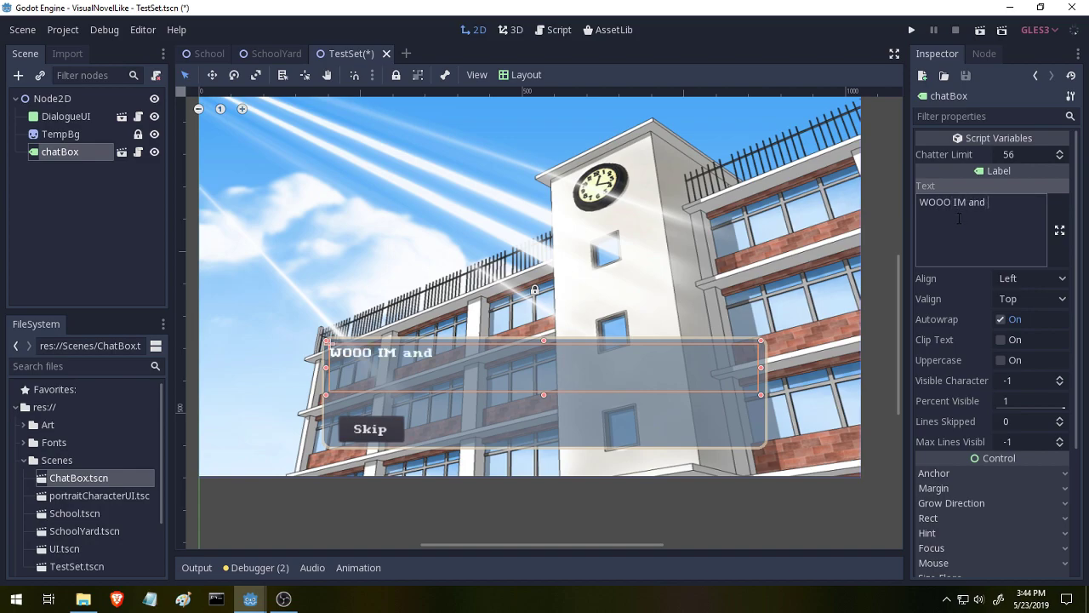
pyautogui.write('Inte')
pyautogui.press('BackSpace')
pyautogui.press('BackSpace')
pyautogui.write('stance!!@')
pyautogui.press('BackSpace')
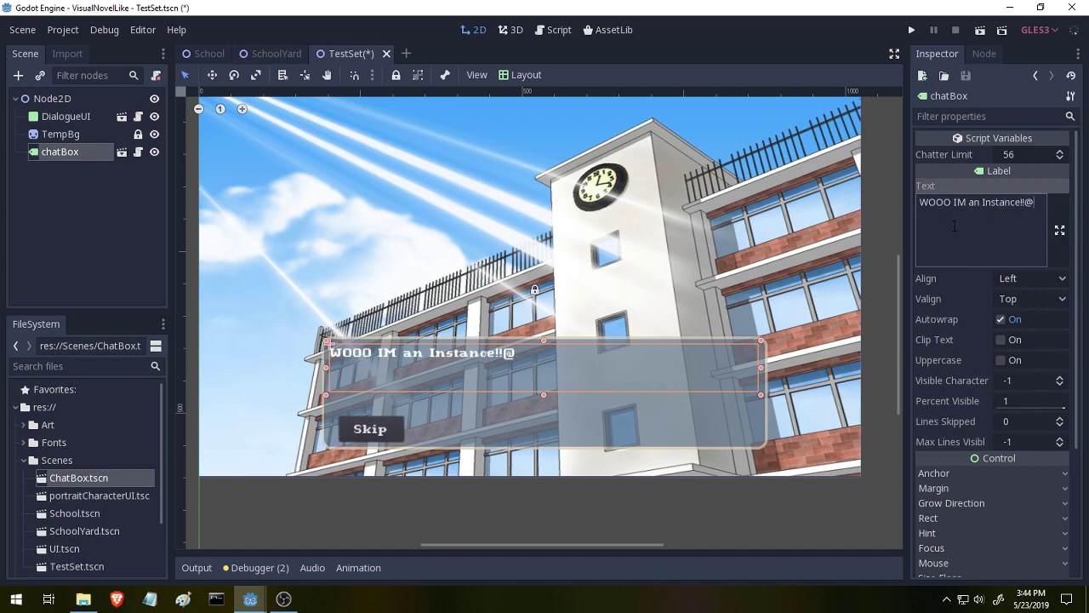
pyautogui.write('!! ')
pyautogui.write(':)')
# - Set Visible Characters to 0, raise the box's bottom edge slightly, and save TestSet
pyautogui.click(1015, 381)
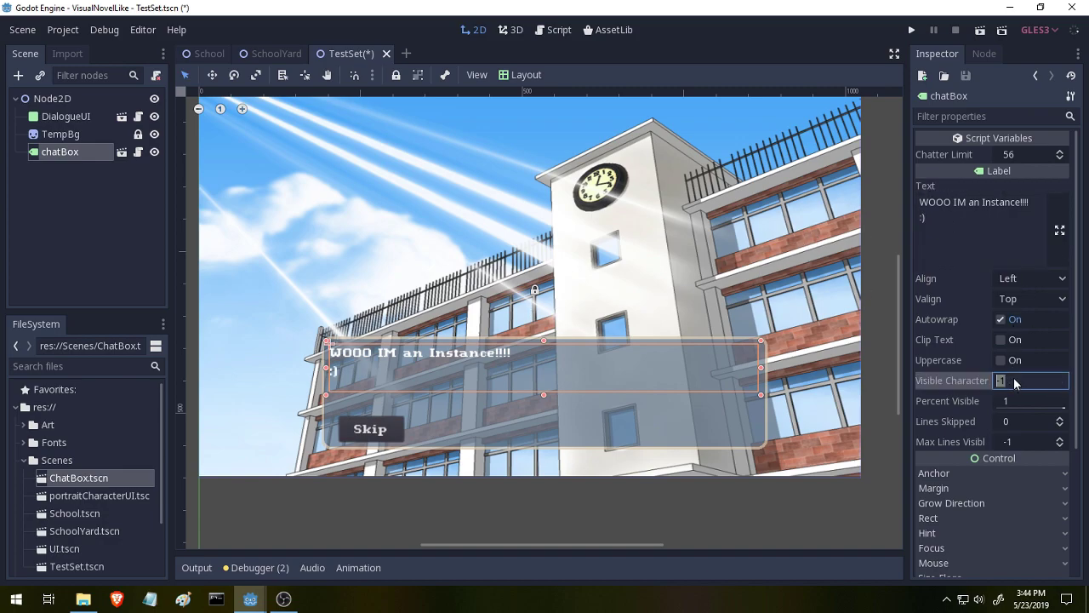
pyautogui.write('0')
pyautogui.press('Return')
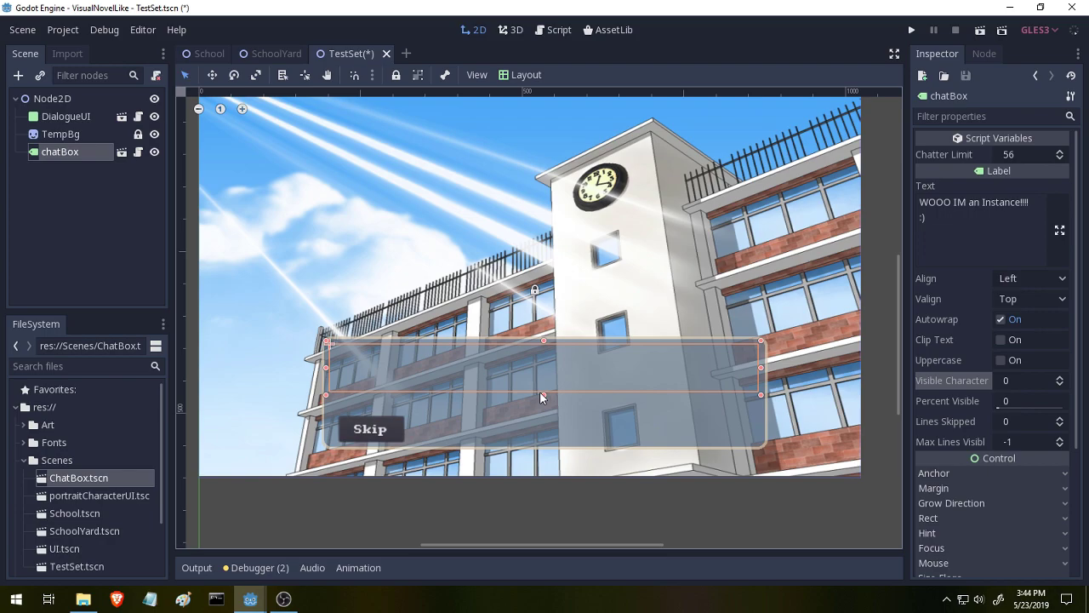
pyautogui.moveTo(540, 393); pyautogui.dragTo(562, 382)
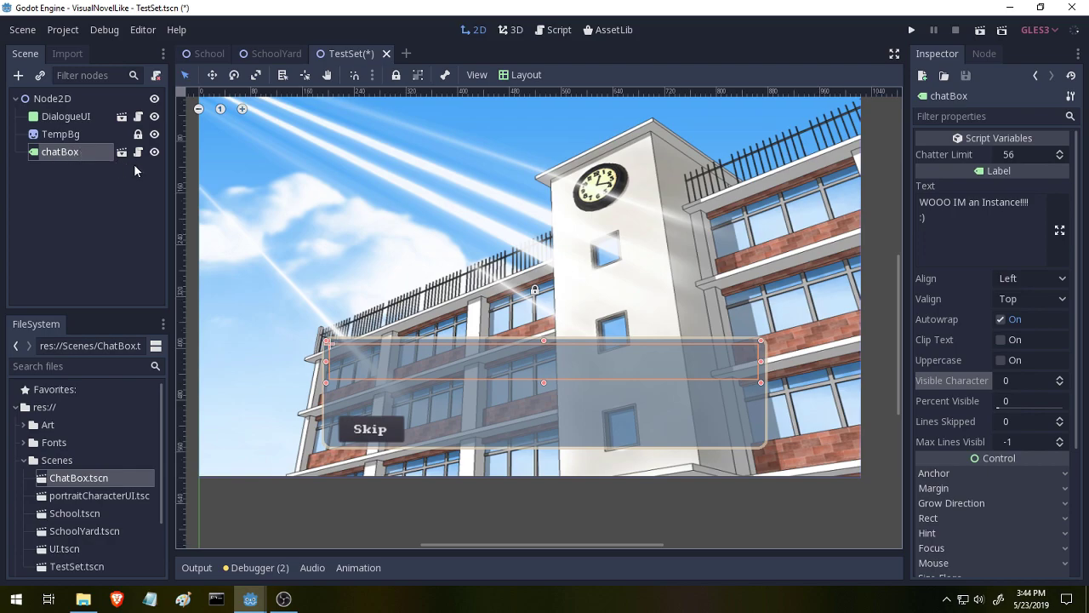
pyautogui.hotkey('ctrl', 's')
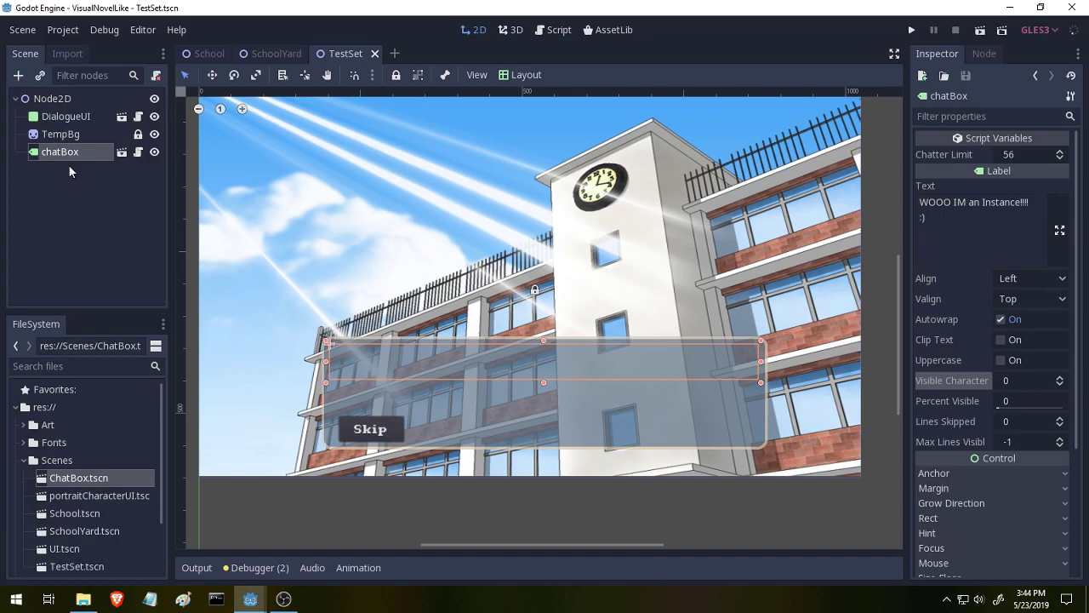
# - Make the chatBox node a child of DialogueUI
pyautogui.click(62, 119)
pyautogui.moveTo(58, 151); pyautogui.dragTo(63, 117)
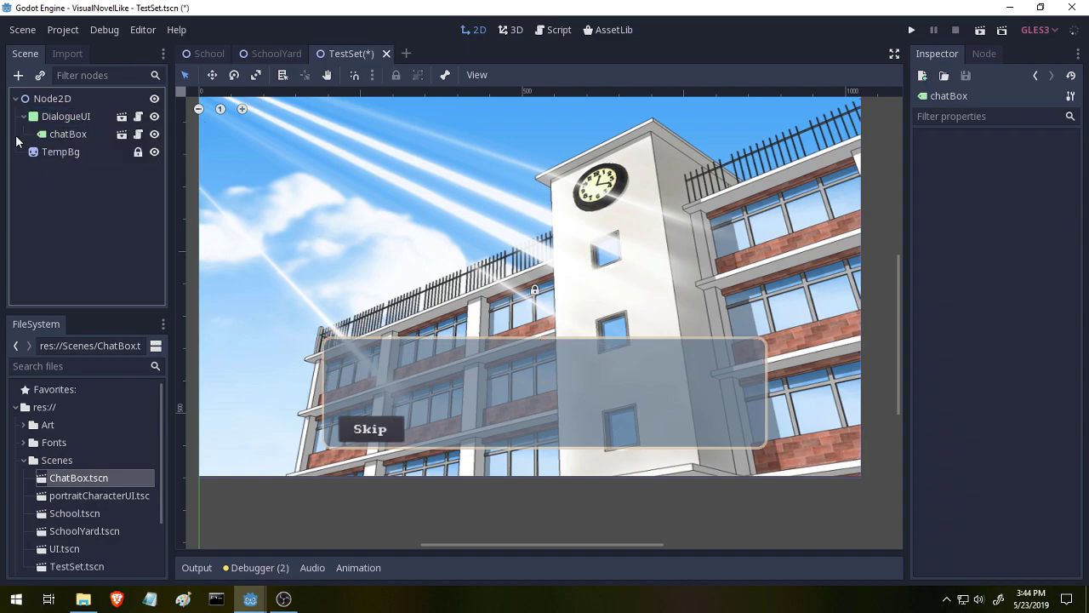
pyautogui.click(34, 119)
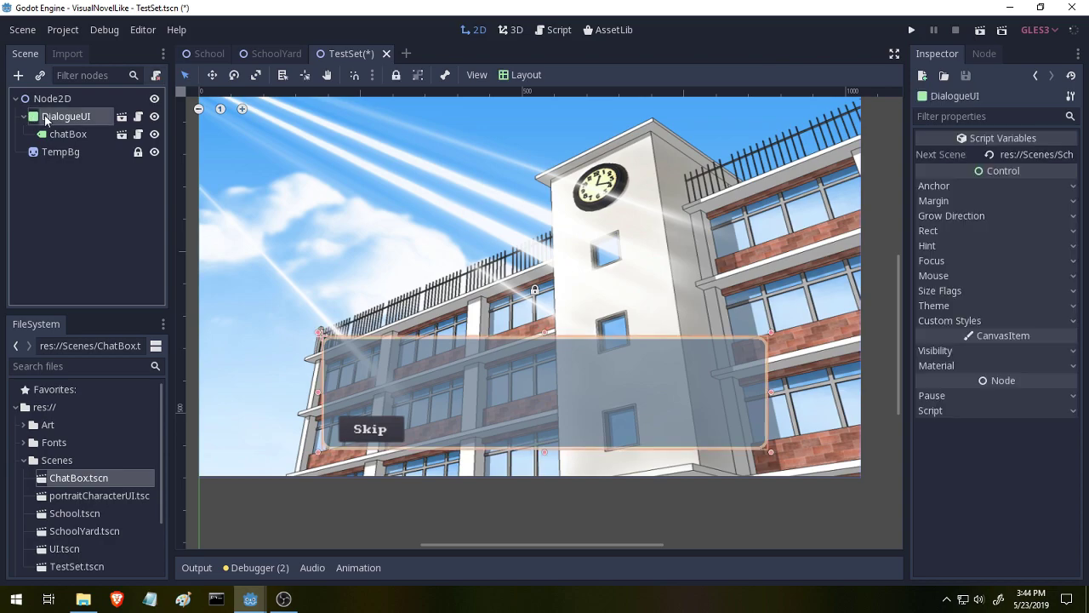
# - Instance the portraitCharacterUI scene under TestSet's root Node2D
pyautogui.click(41, 100)
pyautogui.click(38, 76)
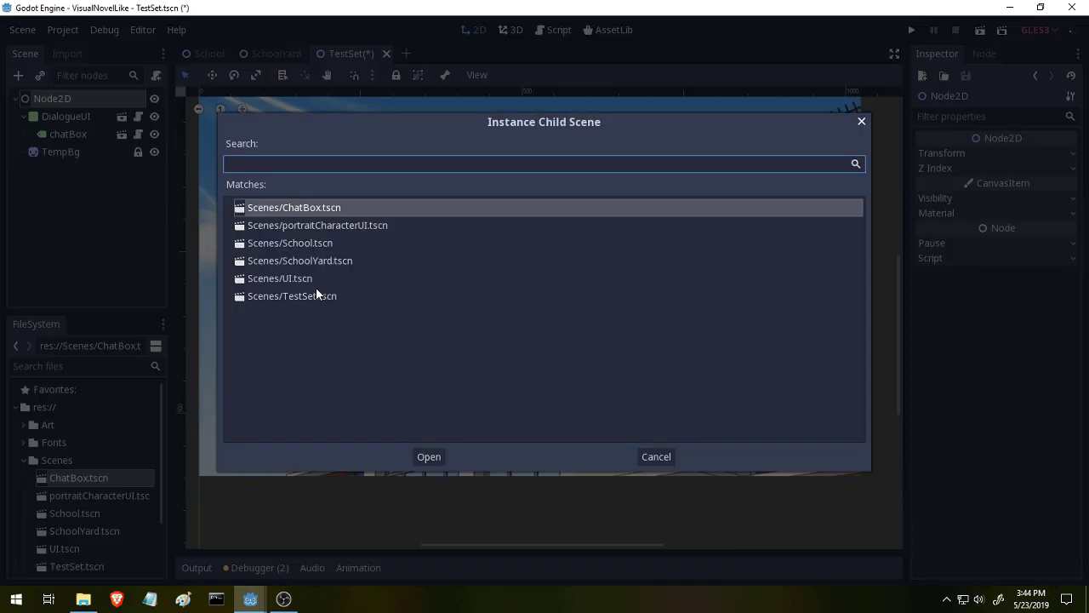
pyautogui.click(344, 226)
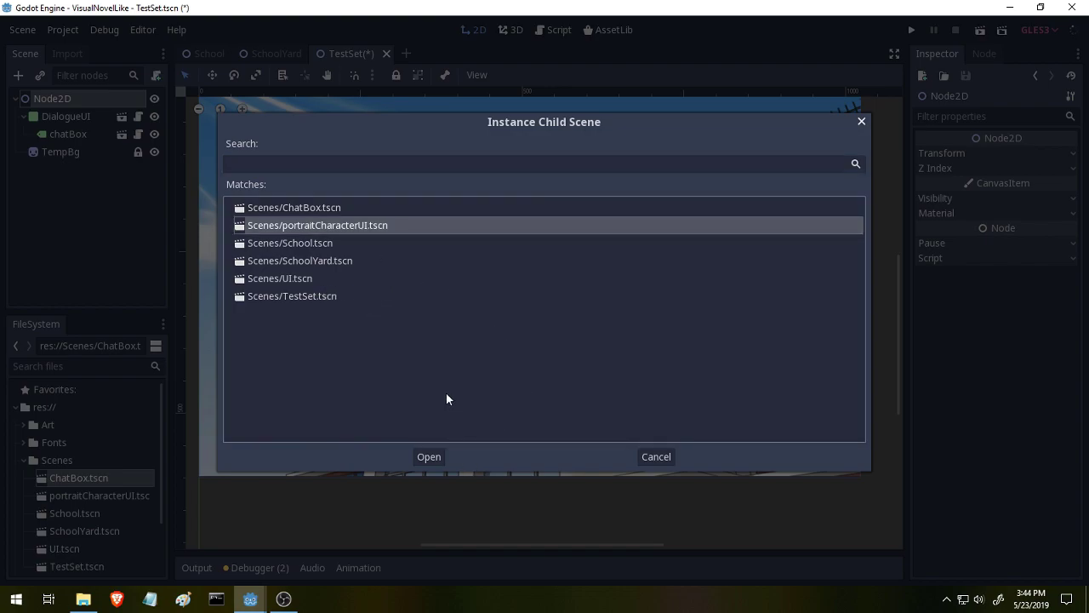
pyautogui.click(439, 456)
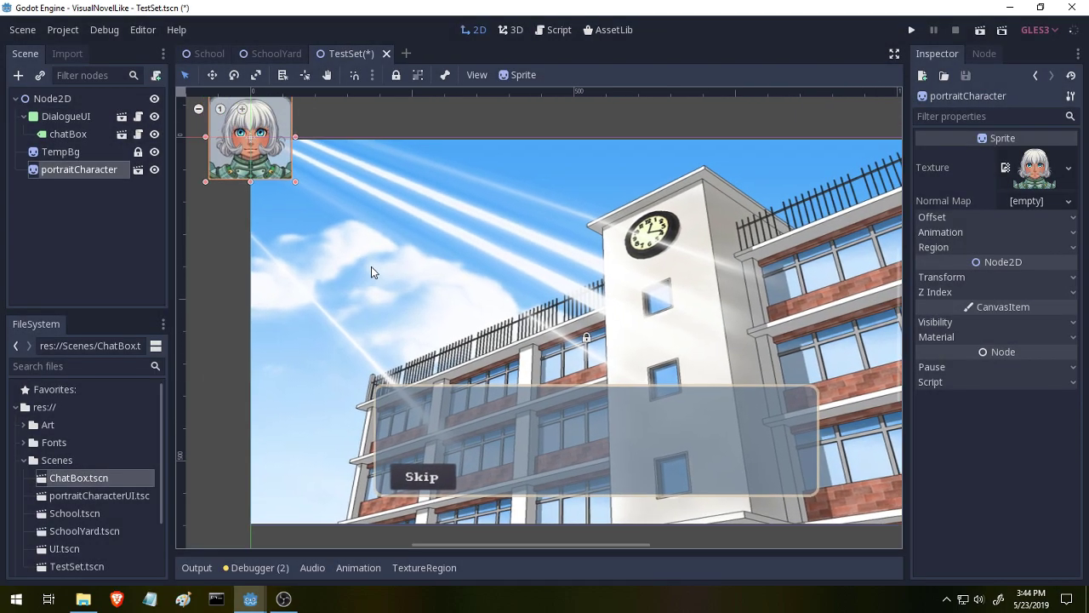
# - Move the portrait to the lower right of the dialogue panel
pyautogui.moveTo(371, 271); pyautogui.dragTo(395, 311, button='middle')
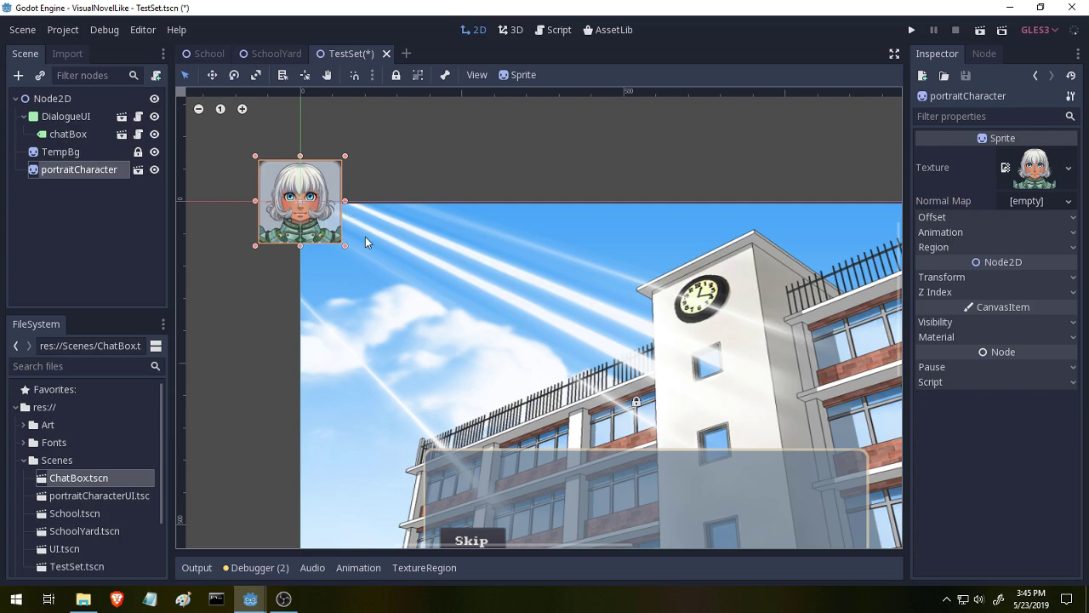
pyautogui.moveTo(473, 316); pyautogui.dragTo(462, 248, button='middle')
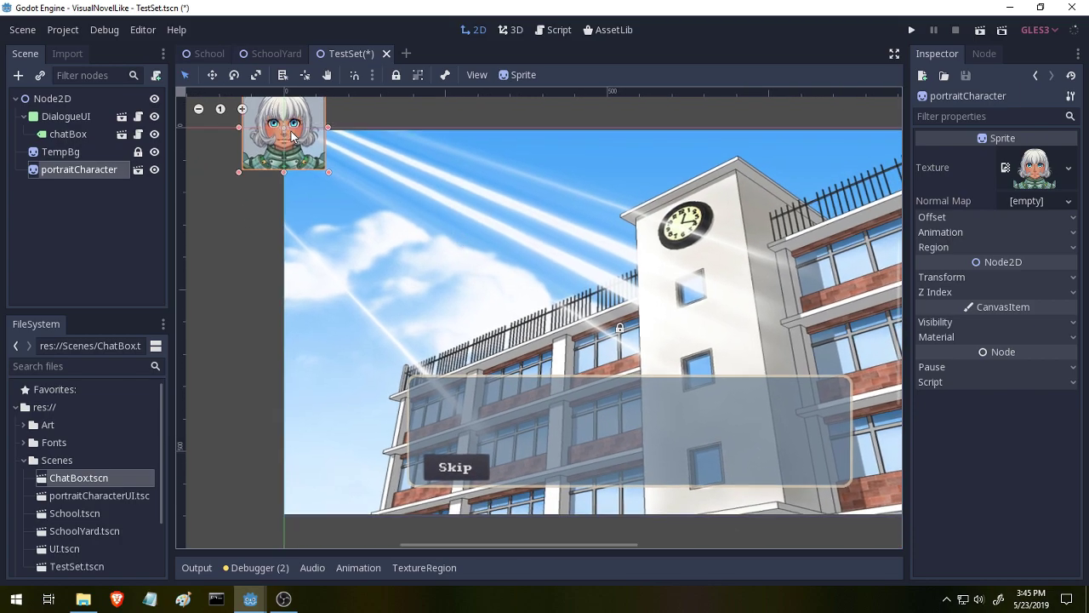
pyautogui.moveTo(292, 136); pyautogui.dragTo(804, 443)
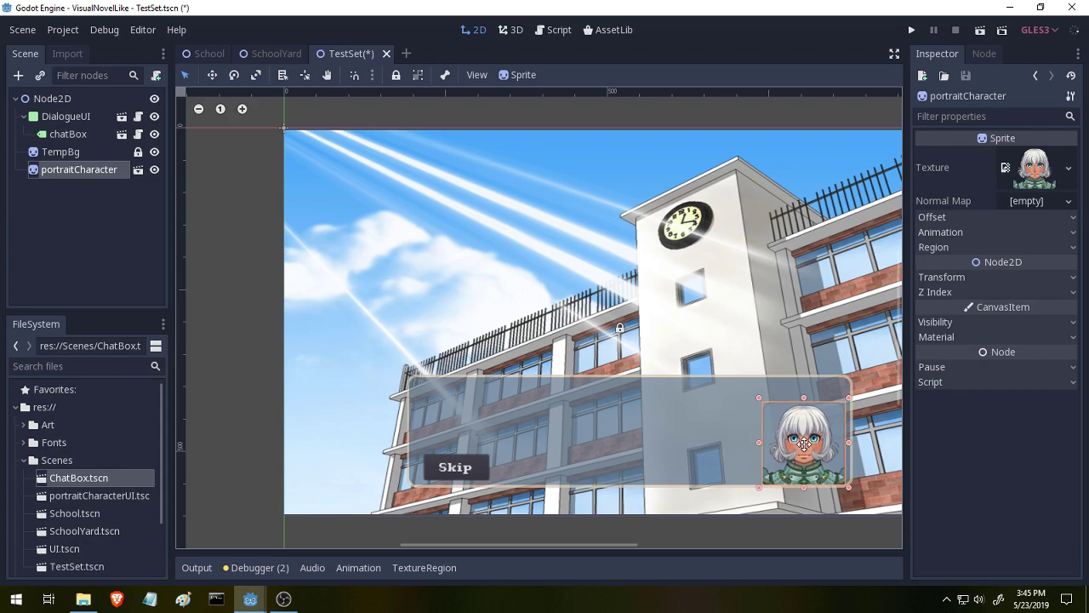
pyautogui.scroll(2, 804, 443)
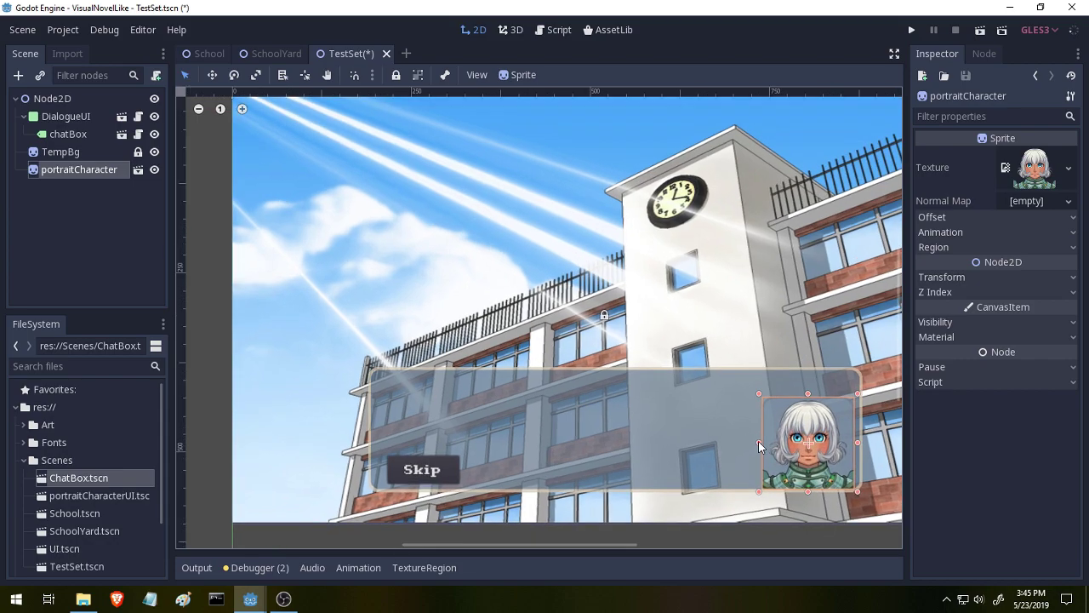
pyautogui.moveTo(804, 444); pyautogui.dragTo(486, 337, button='middle')
pyautogui.scroll(5, 519, 342)
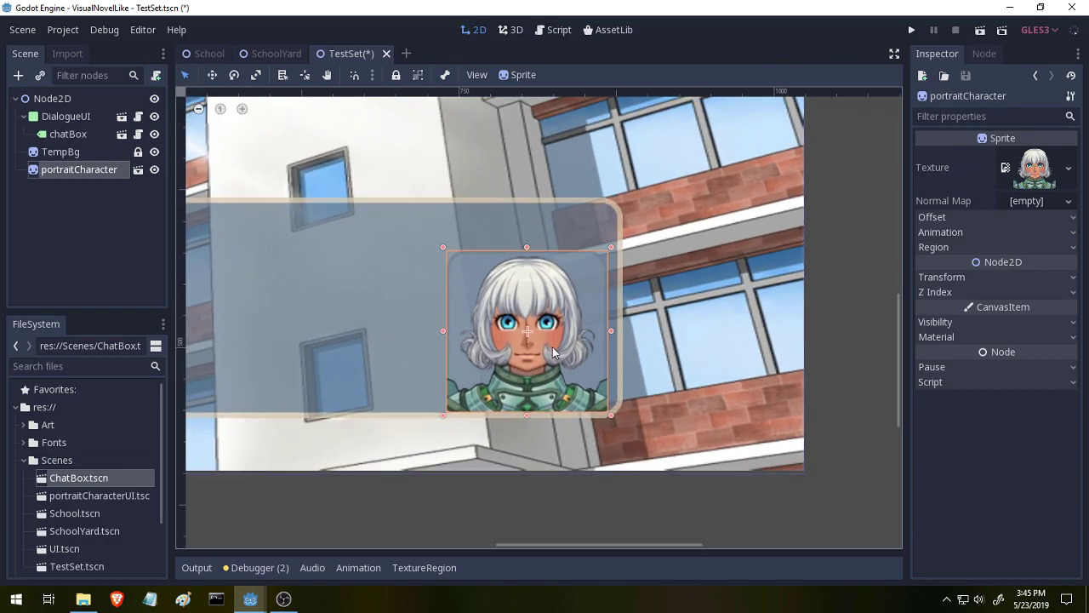
pyautogui.scroll(-6, 520, 340)
pyautogui.hscroll(-10, 562, 302)
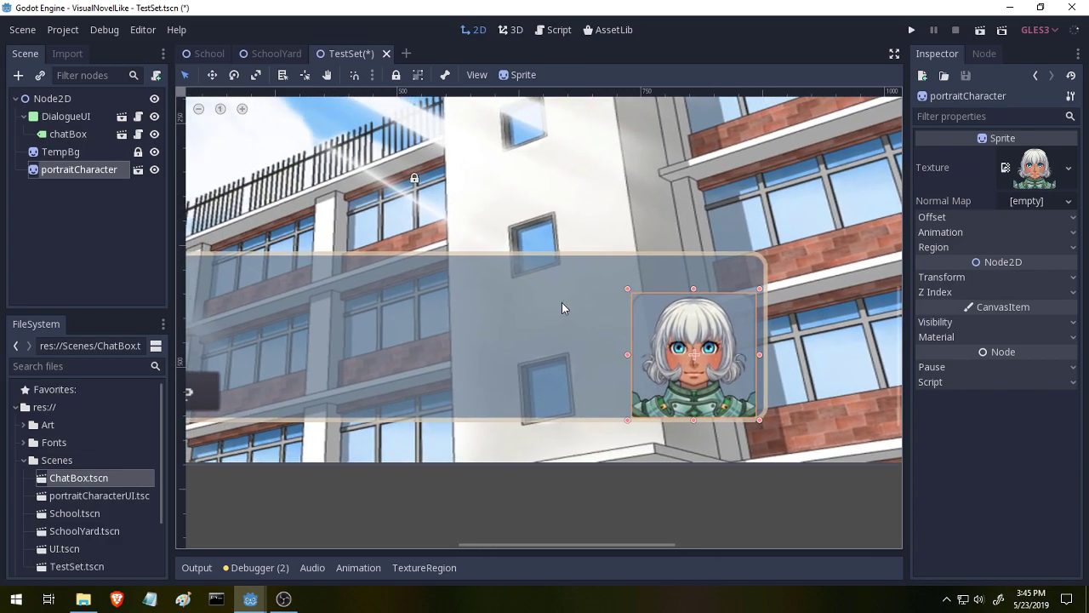
# - Set the portrait's Z Index to 1, nudge it slightly right, and save TestSet
pyautogui.click(1074, 295)
pyautogui.click(1069, 307)
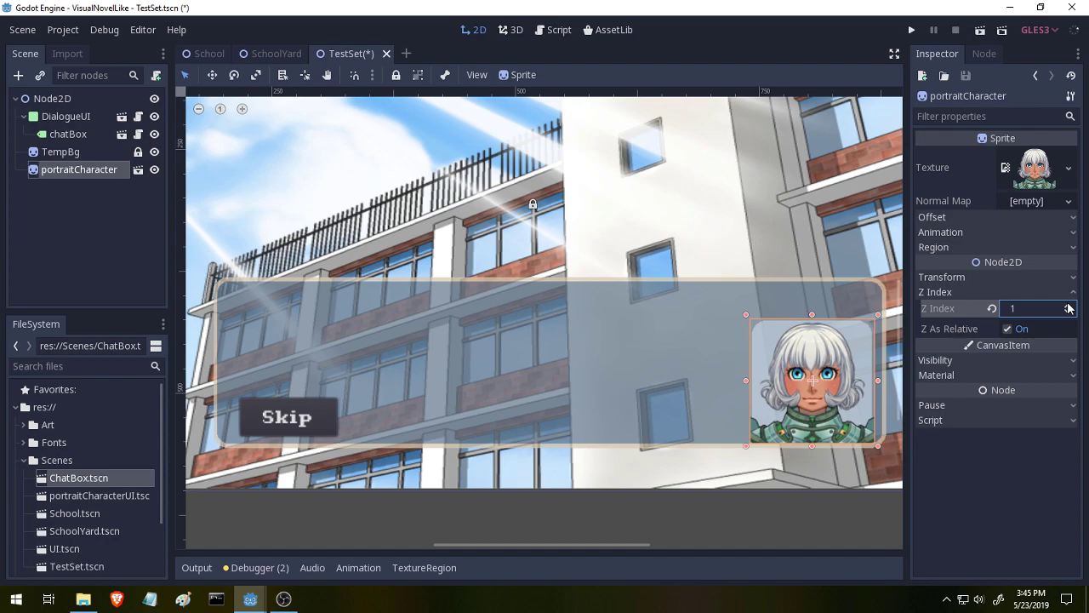
pyautogui.click(822, 314)
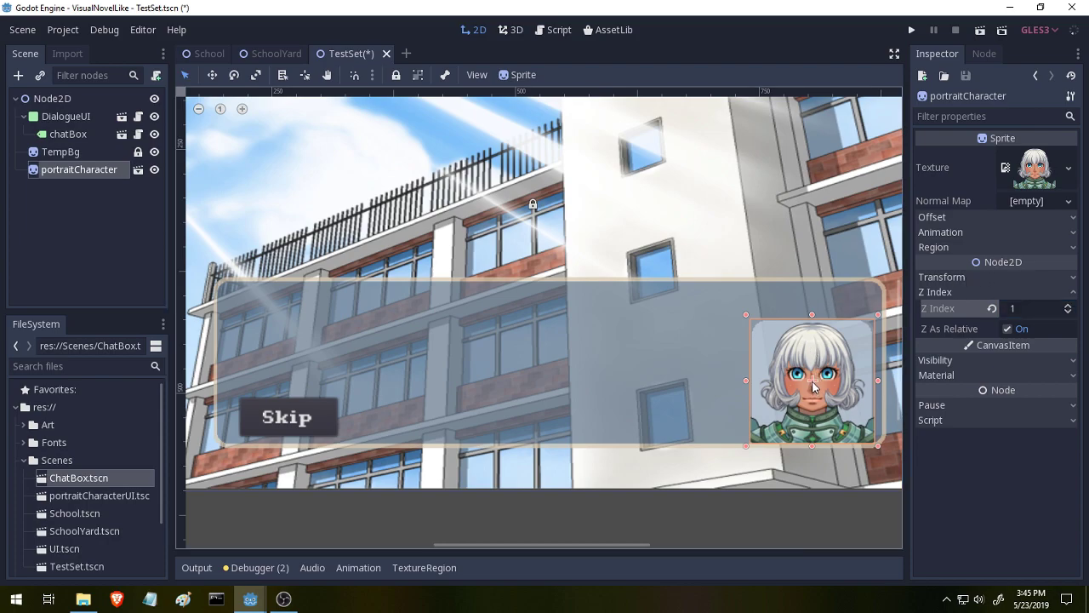
pyautogui.moveTo(813, 387); pyautogui.dragTo(818, 382)
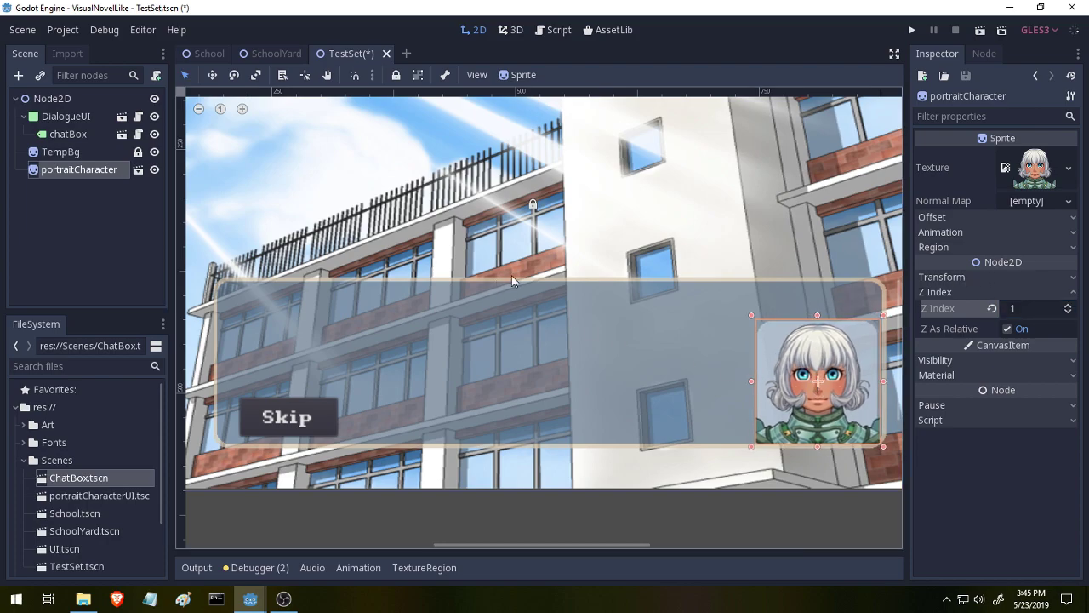
pyautogui.hotkey('ctrl', 's')
# - In SchoolYard, set DialogueUI's Next Scene to res://Scenes/TestSet.tscn
pyautogui.click(274, 52)
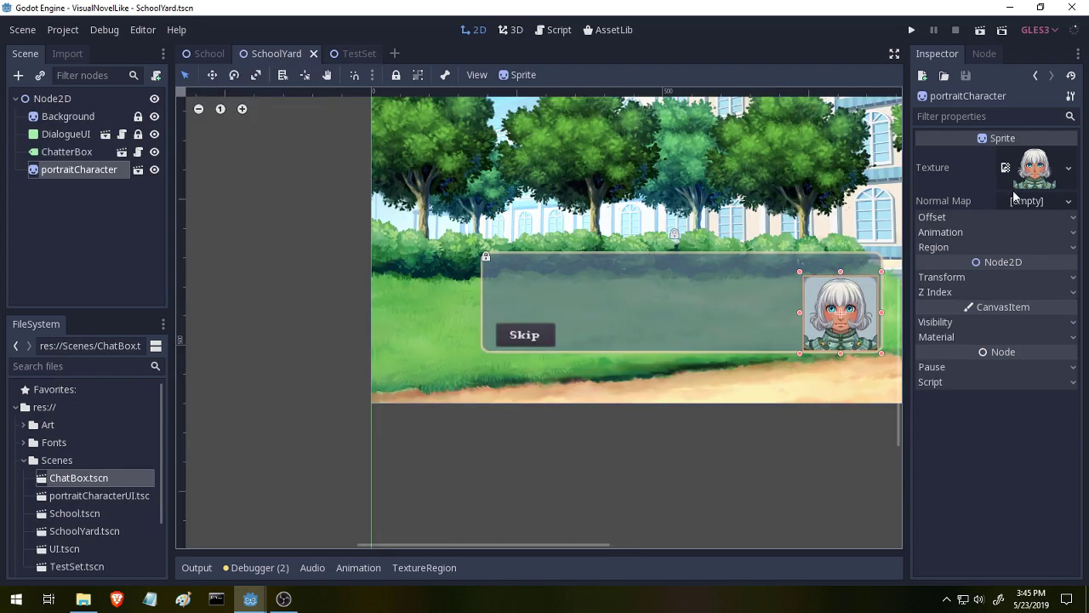
pyautogui.click(82, 133)
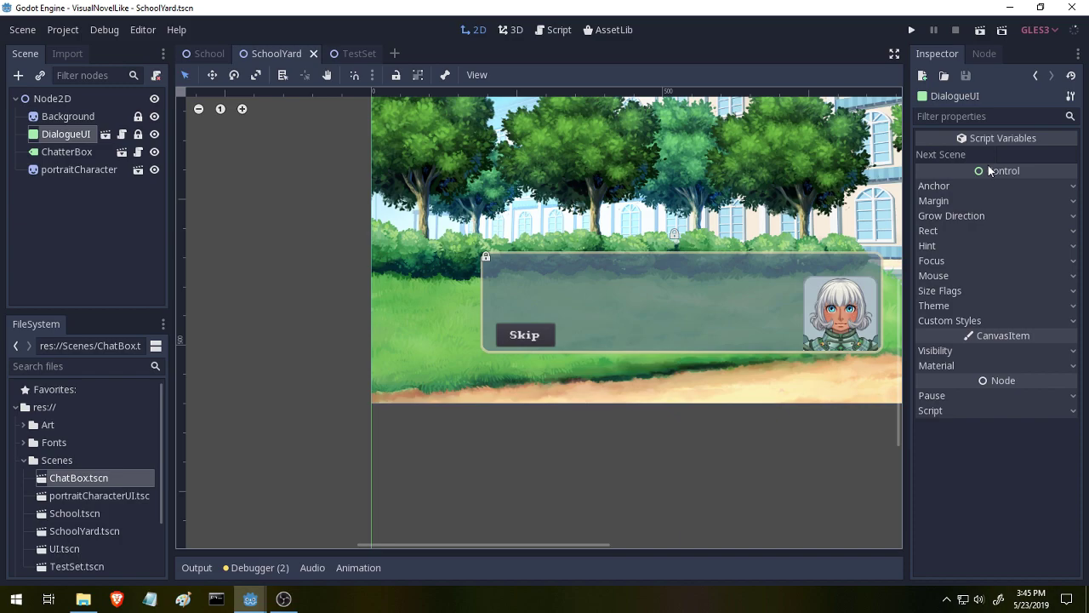
pyautogui.click(1030, 154)
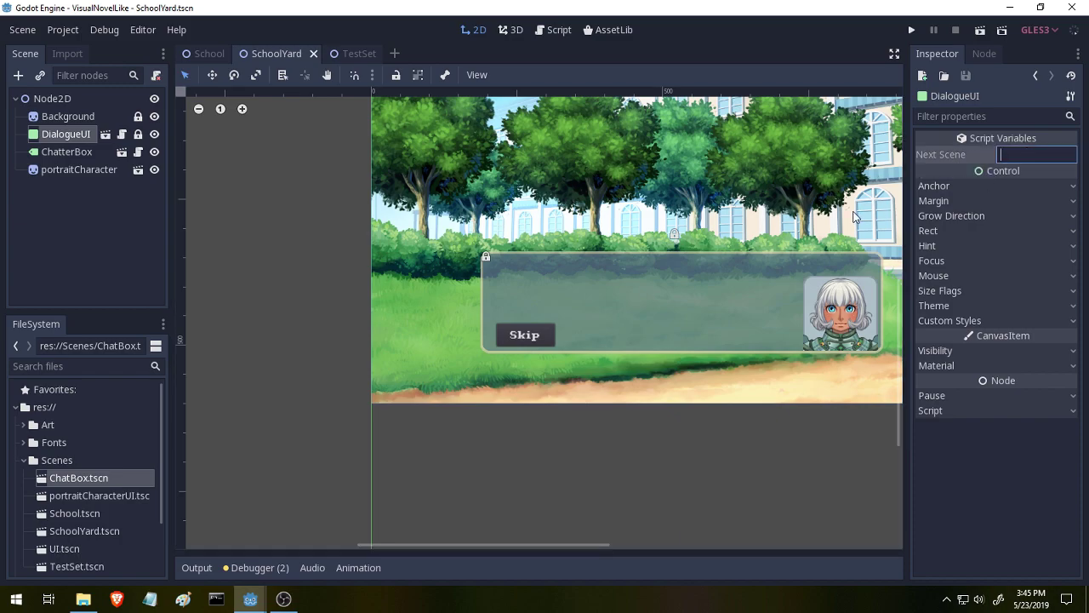
pyautogui.write('res')
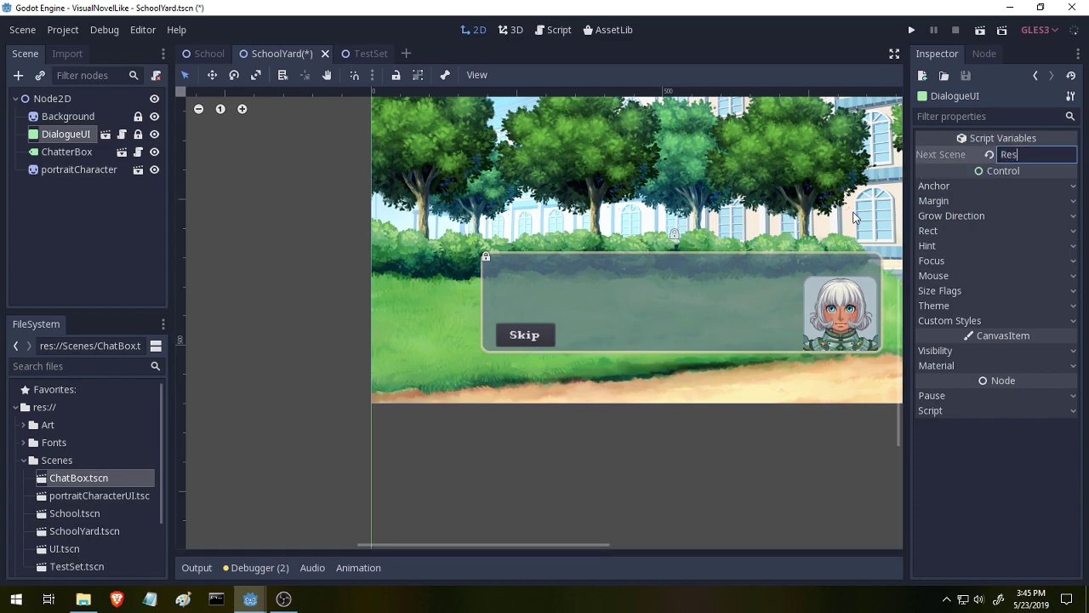
pyautogui.write('://')
pyautogui.write('Sc')
pyautogui.write('enes')
pyautogui.write('/T')
pyautogui.write('estSet')
pyautogui.write('.')
pyautogui.write('ts')
pyautogui.write('cn')
pyautogui.click(290, 287)
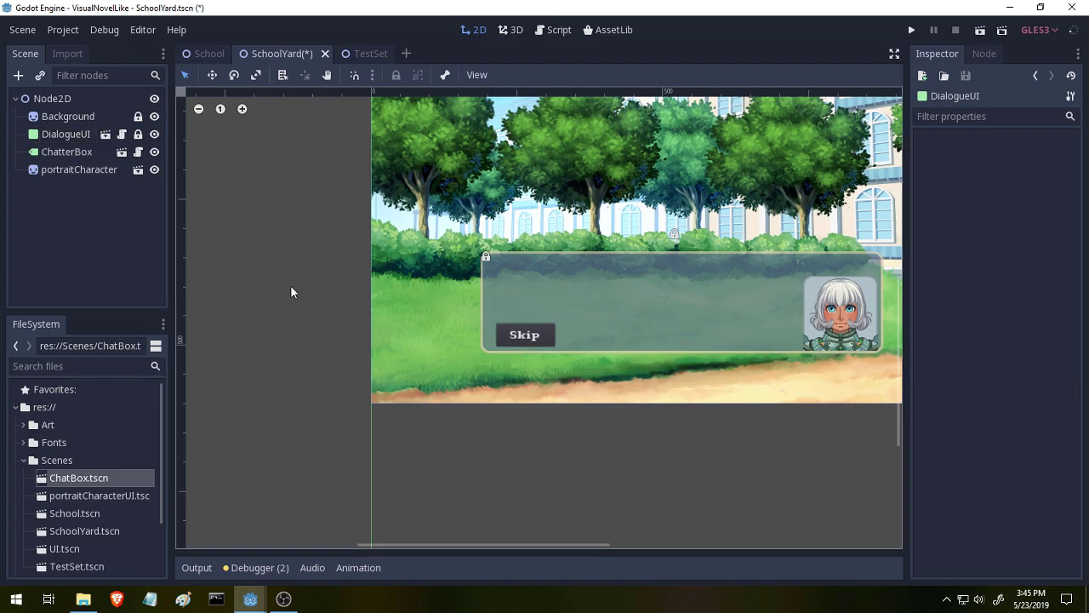
# - Save SchoolYard, then run the game from the School scene with F5
pyautogui.hotkey('ctrl', 's')
pyautogui.click(207, 54)
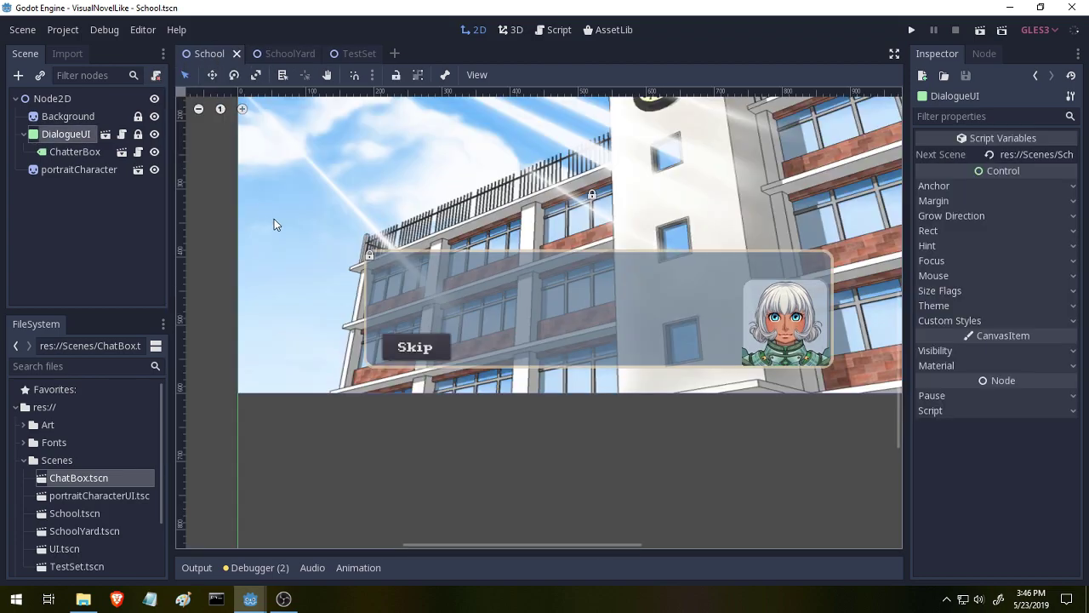
pyautogui.press('F5')
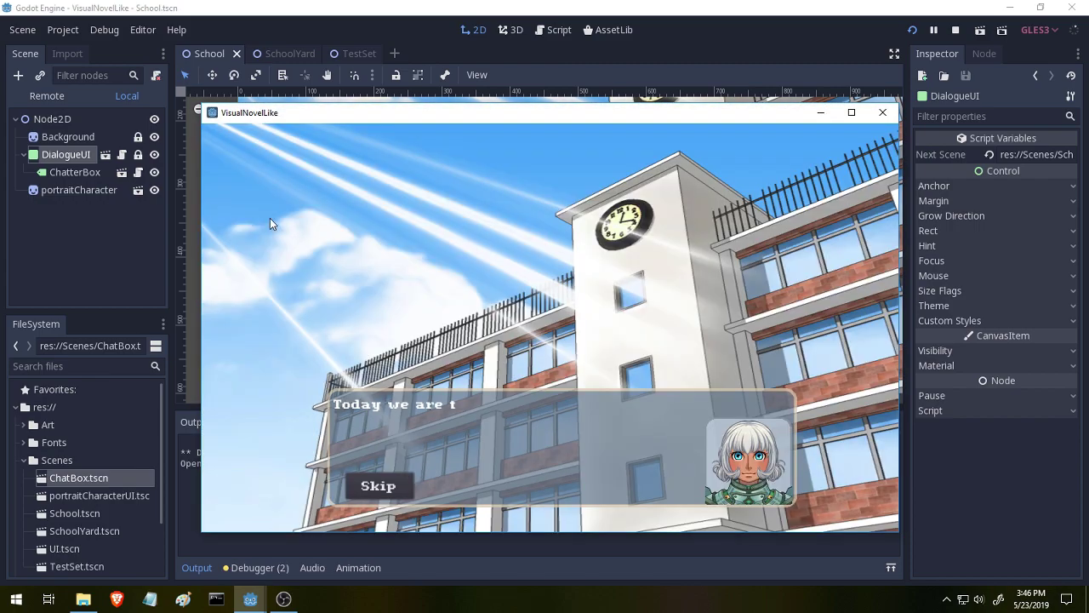
# - Skip through three dialogue lines, then stop the running game
pyautogui.click(398, 489)
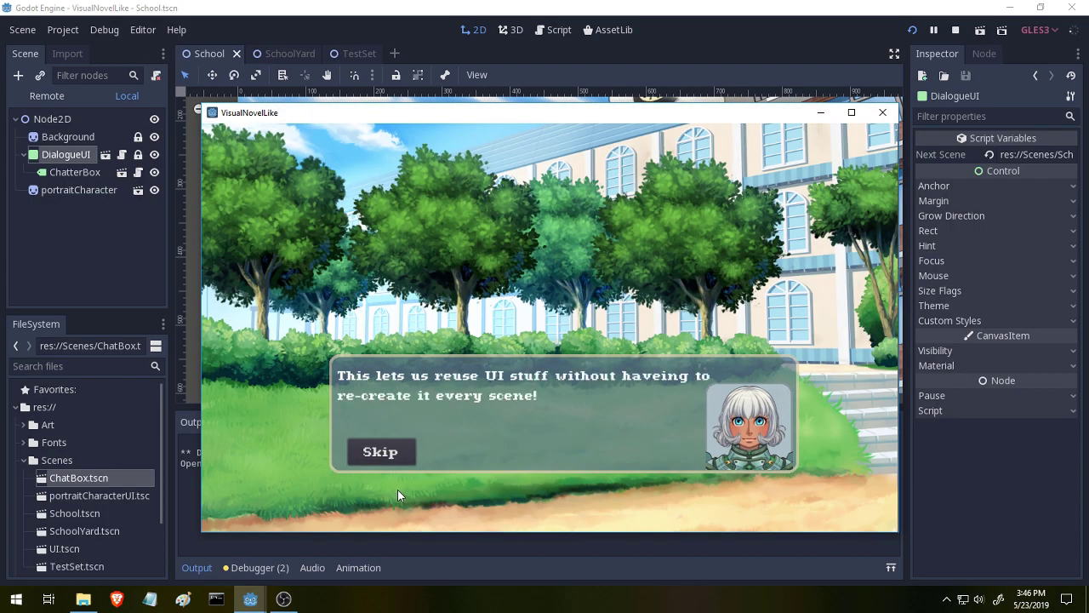
pyautogui.click(402, 456)
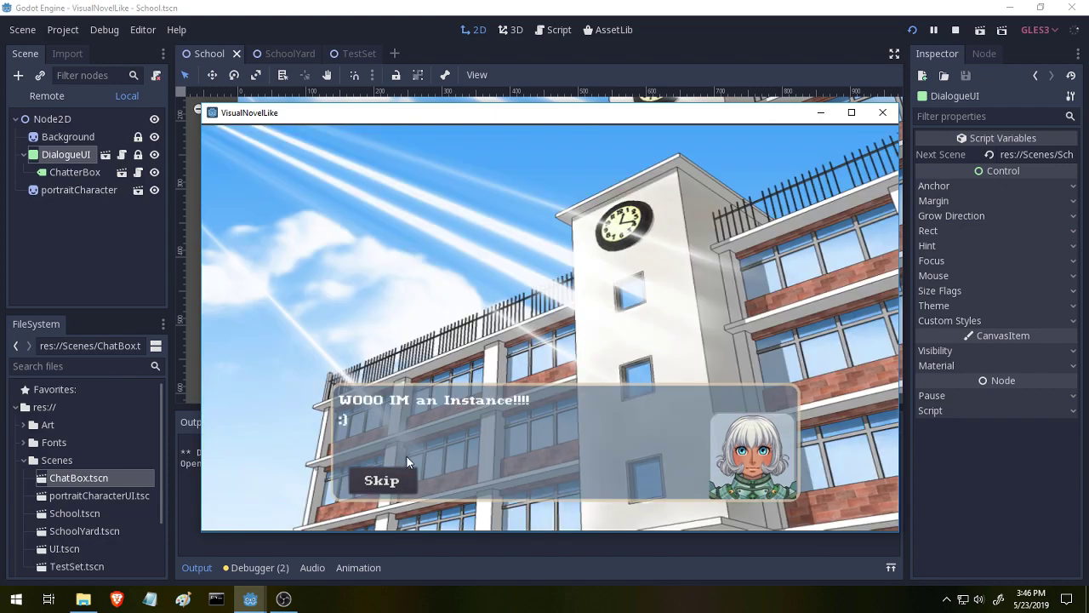
pyautogui.click(397, 468)
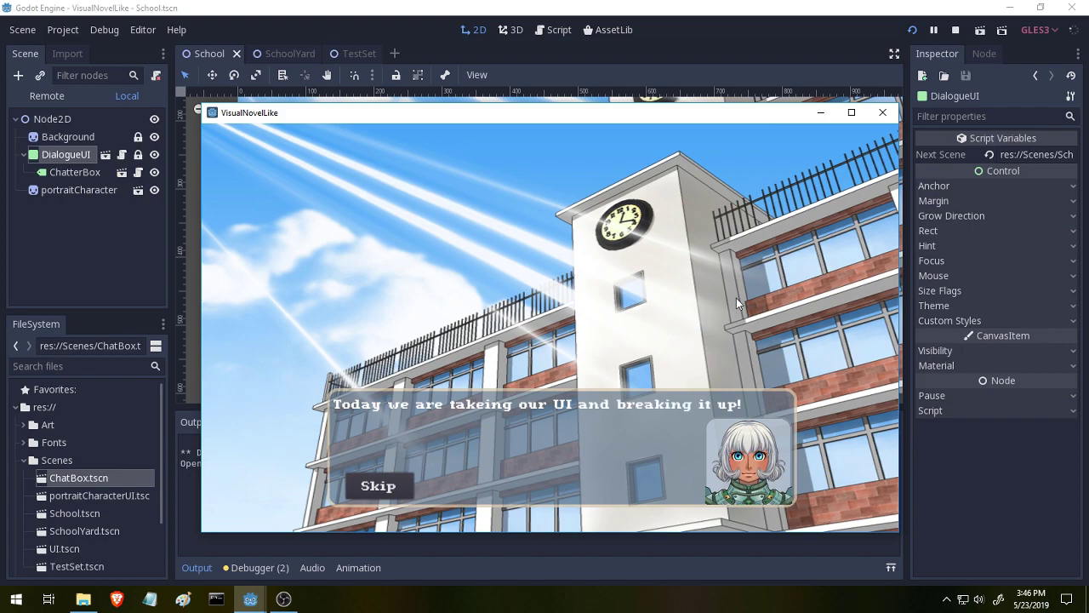
pyautogui.click(883, 113)
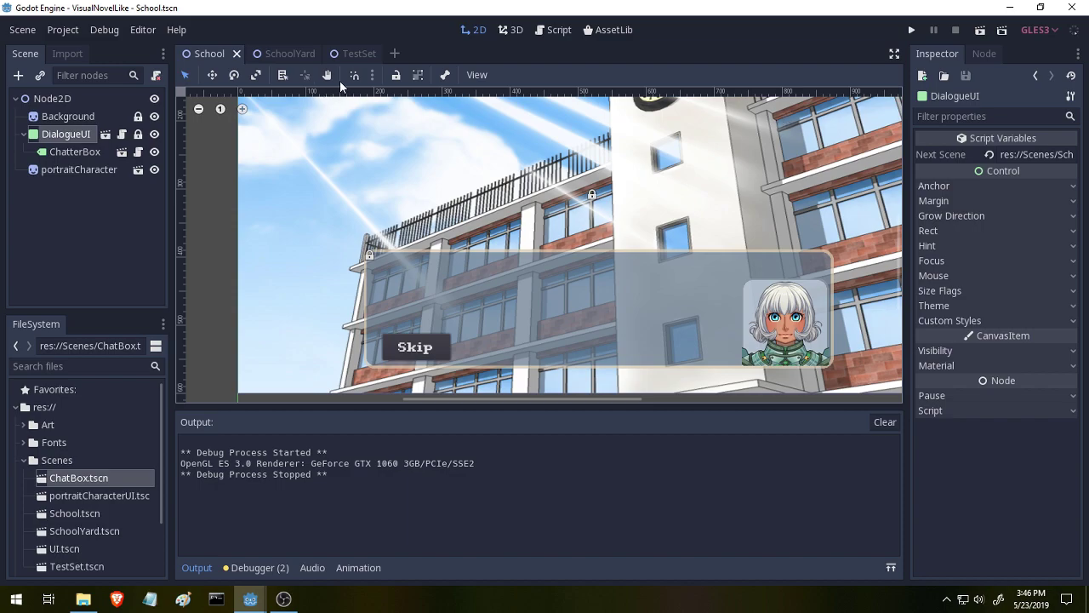
# - Open portraitCharacterUI.tscn, search node types 'anim' and 'sprite', then cancel without adding
pyautogui.doubleClick(97, 497)
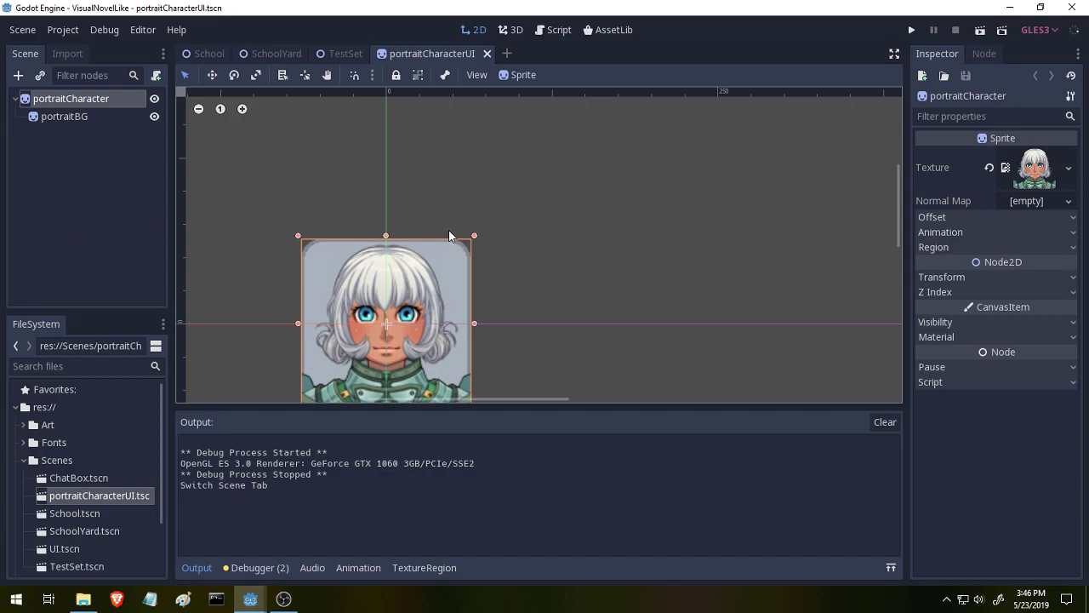
pyautogui.scroll(-3, 532, 285)
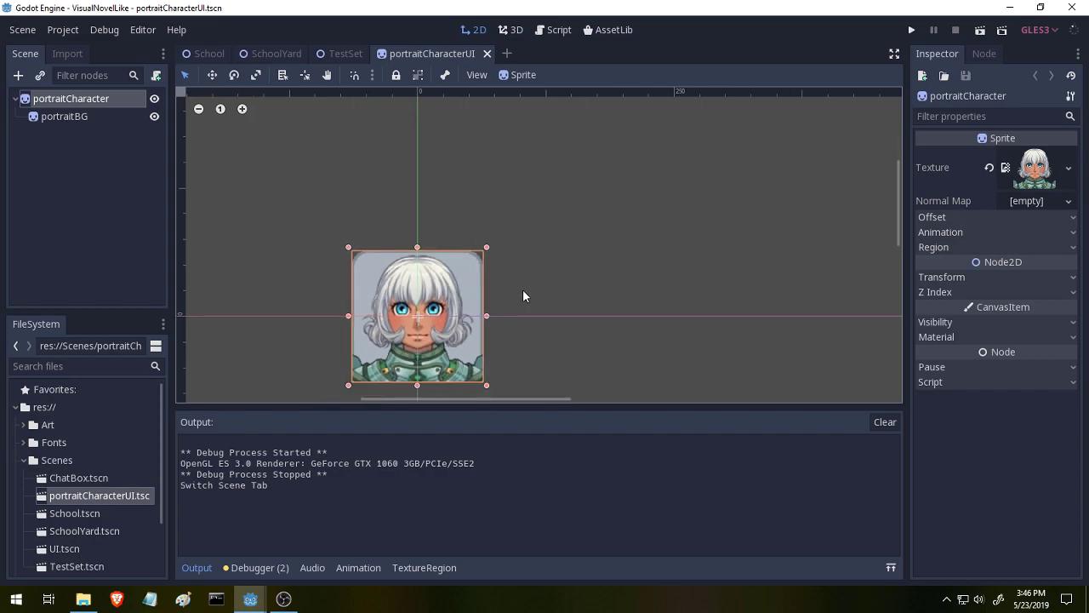
pyautogui.click(17, 75)
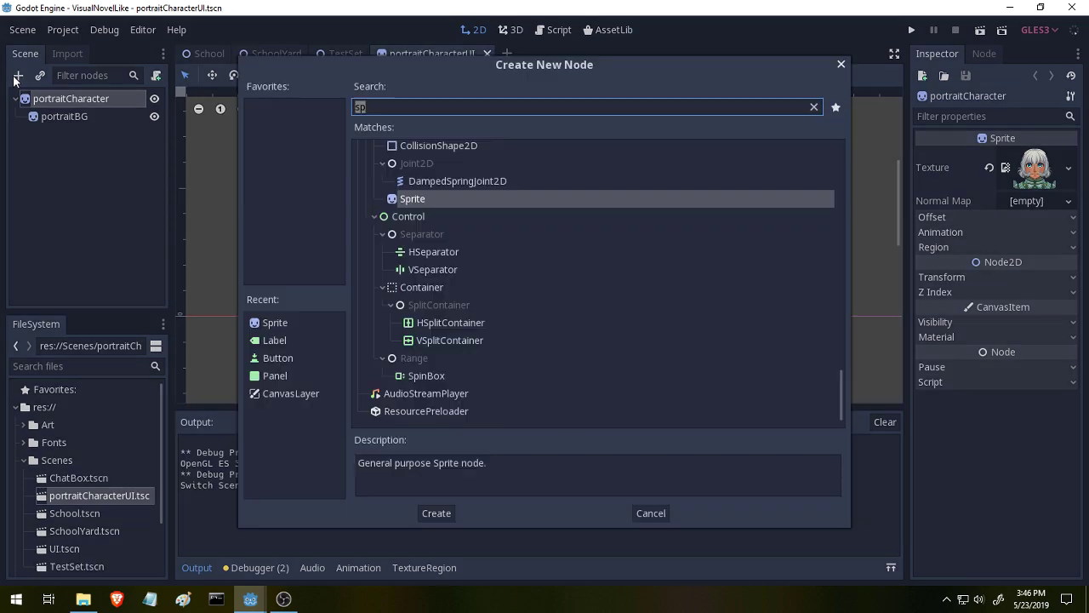
pyautogui.write('anim')
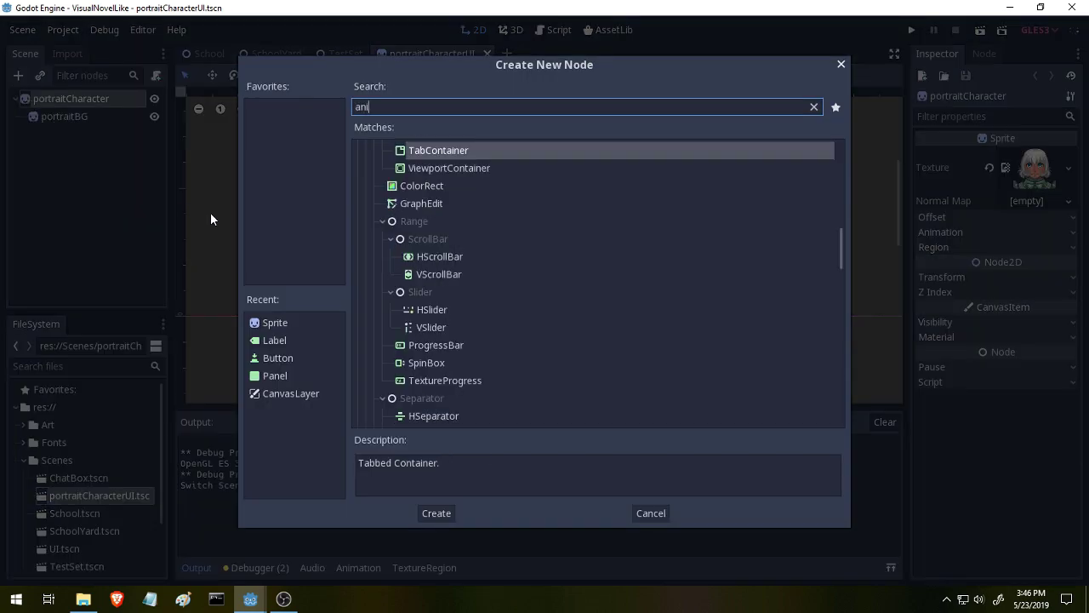
pyautogui.press('BackSpace')
pyautogui.press('BackSpace')
pyautogui.press('BackSpace')
pyautogui.press('BackSpace')
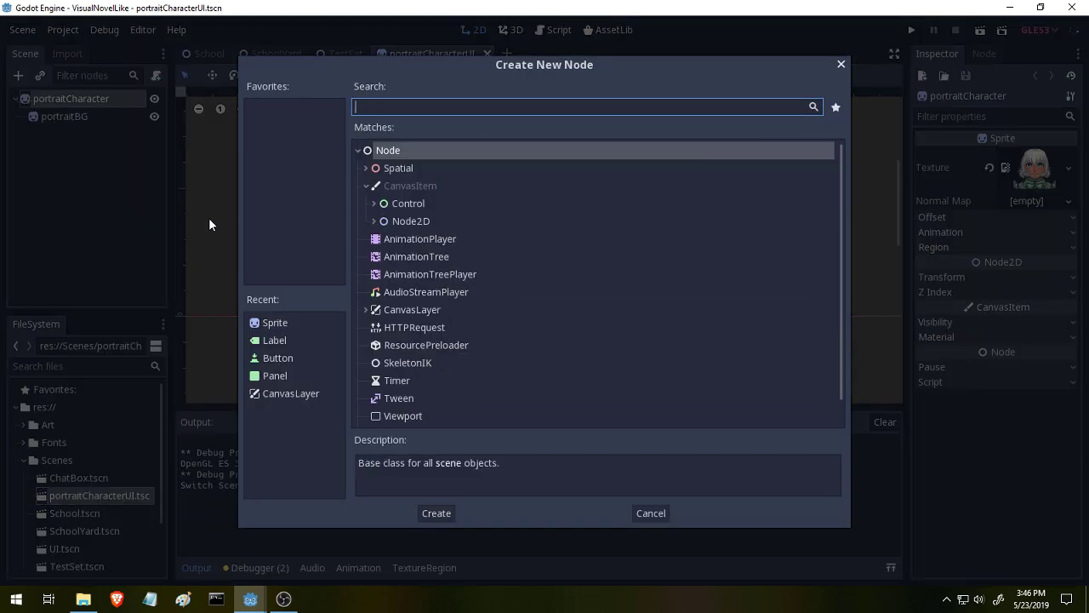
pyautogui.write('sprite')
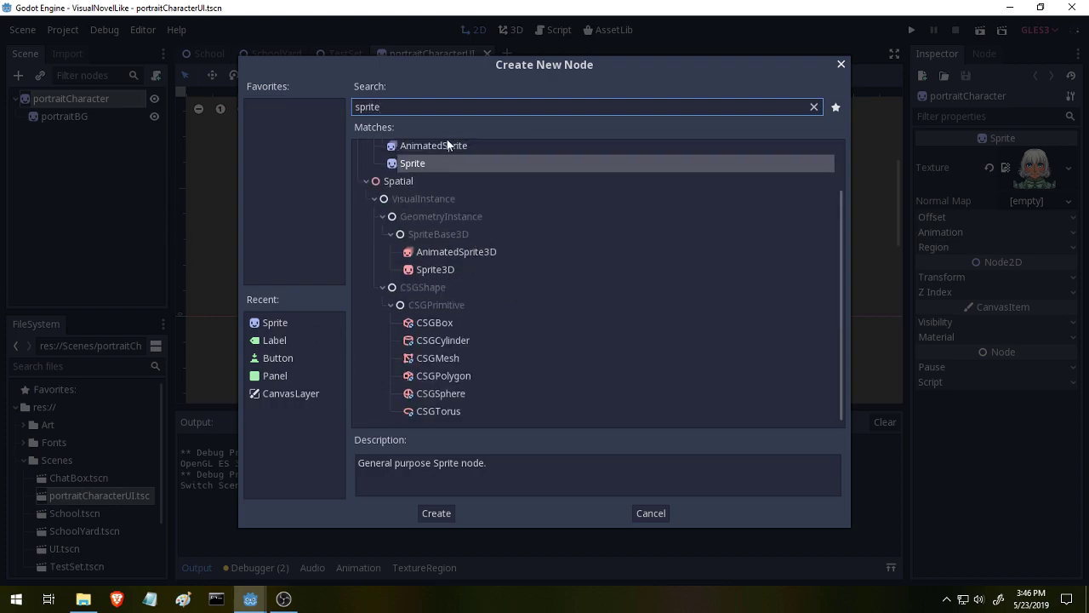
pyautogui.click(661, 519)
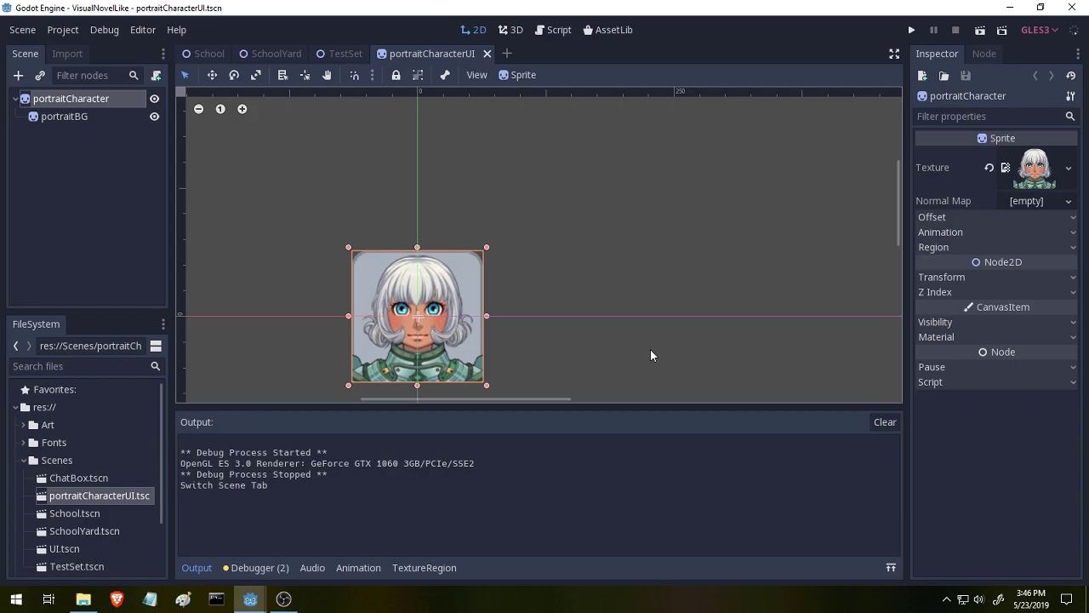